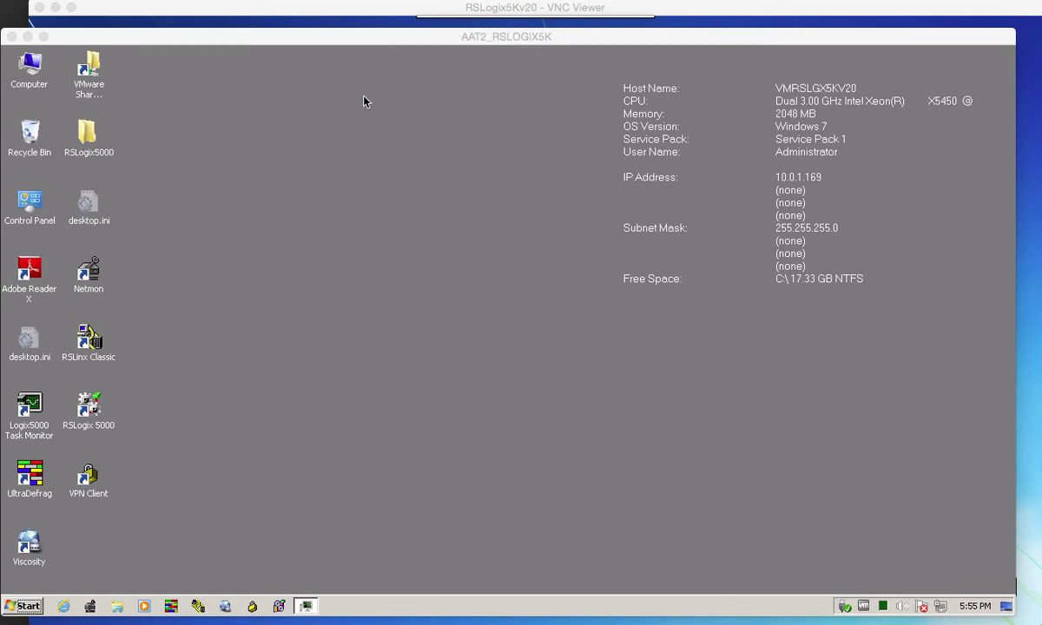
Bring the Remote Desktop session to the RSLogix 5000 machine into focus
{"action": "left_click", "coordinate": [356, 37]}
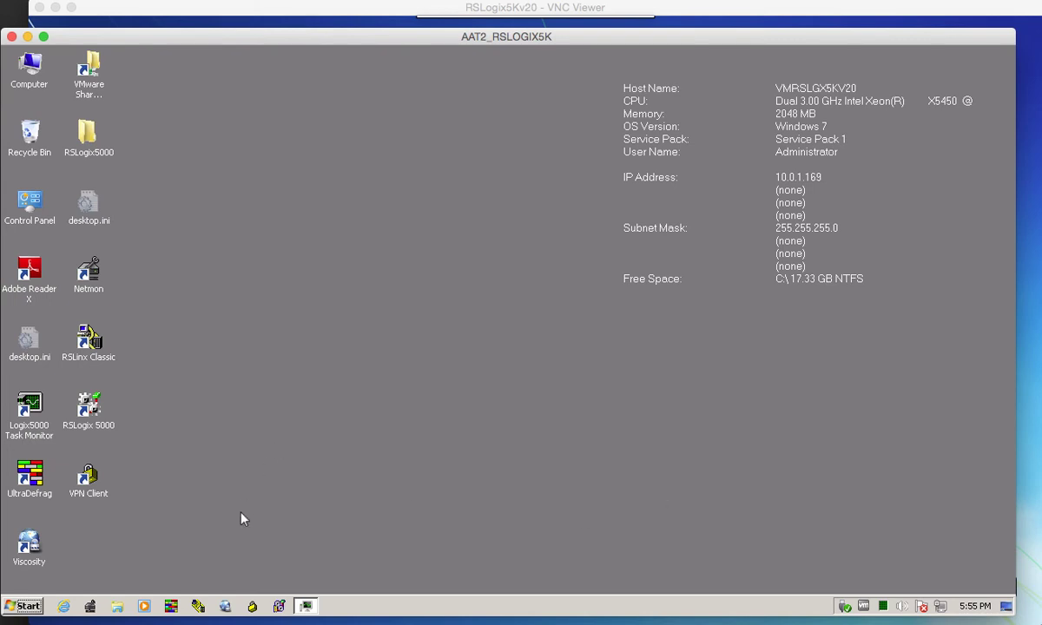
Launch RSLogix 5000 and cancel the Log On to FactoryTalk prompt that appears
{"action": "left_click", "coordinate": [278, 606]}
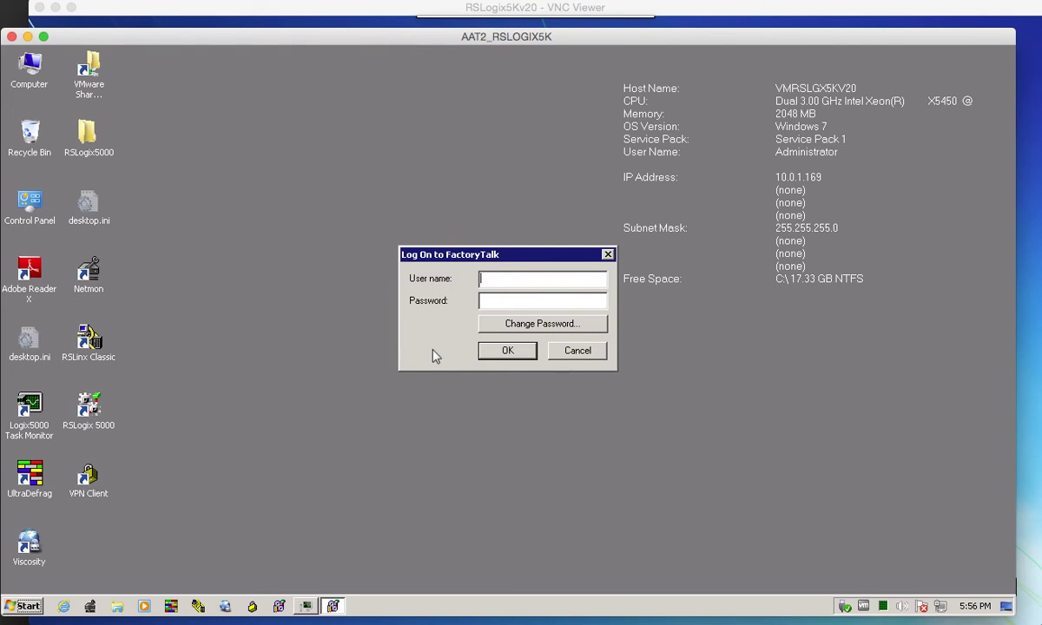
{"action": "left_click", "coordinate": [578, 354]}
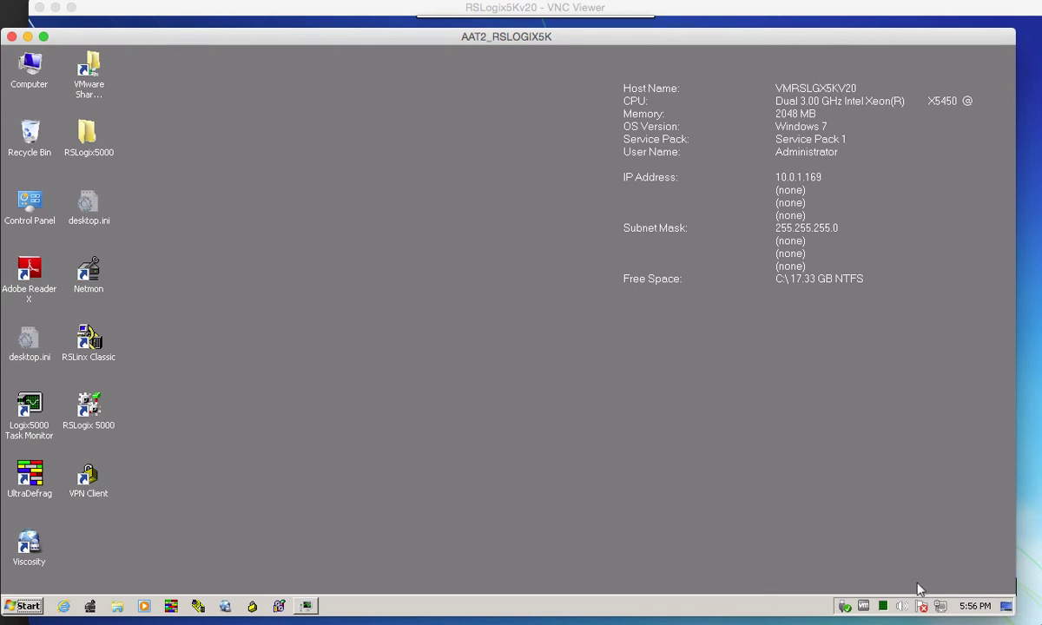
Show Task Manager's Users tab with the User and Client Name columns widened to read Administrator and TAU.dyndns.biz
{"action": "key", "text": "ctrl+shift+Escape"}
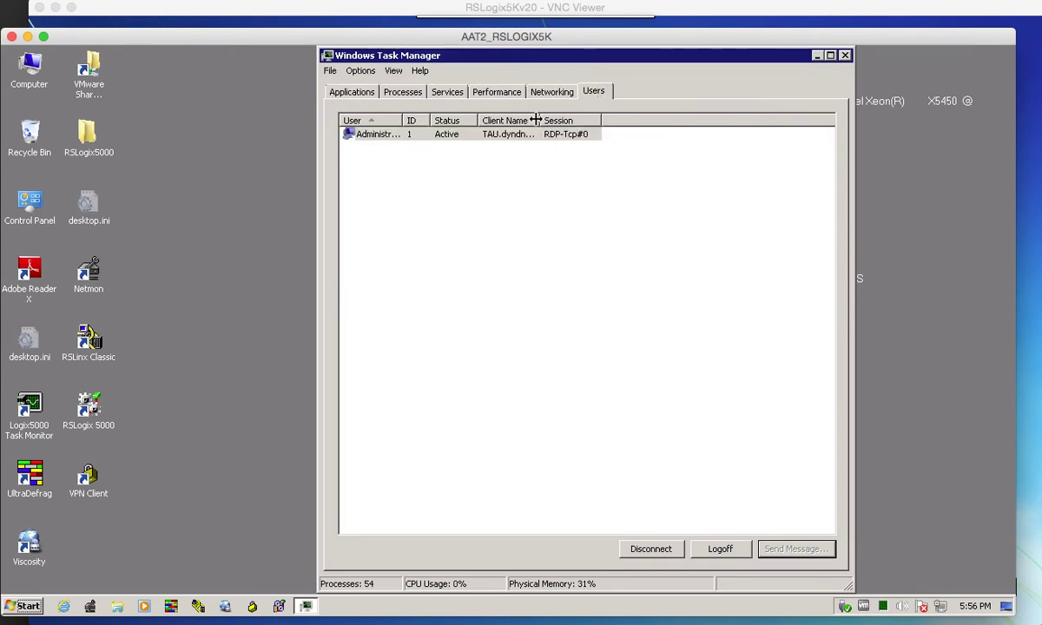
{"action": "left_click_drag", "start_coordinate": [536, 120], "coordinate": [604, 121]}
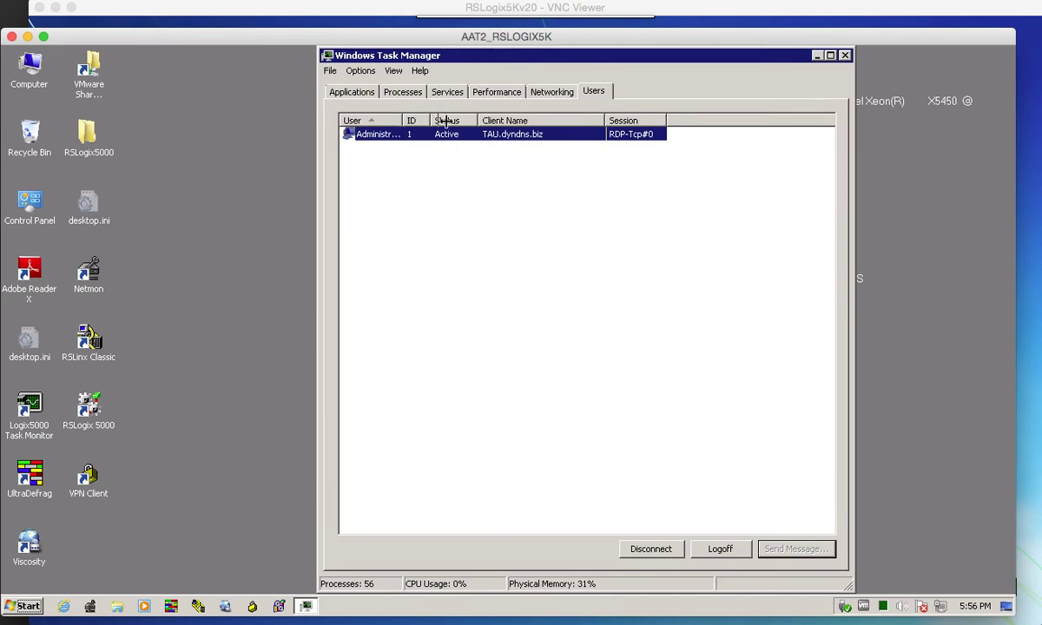
{"action": "left_click_drag", "start_coordinate": [447, 121], "coordinate": [448, 121]}
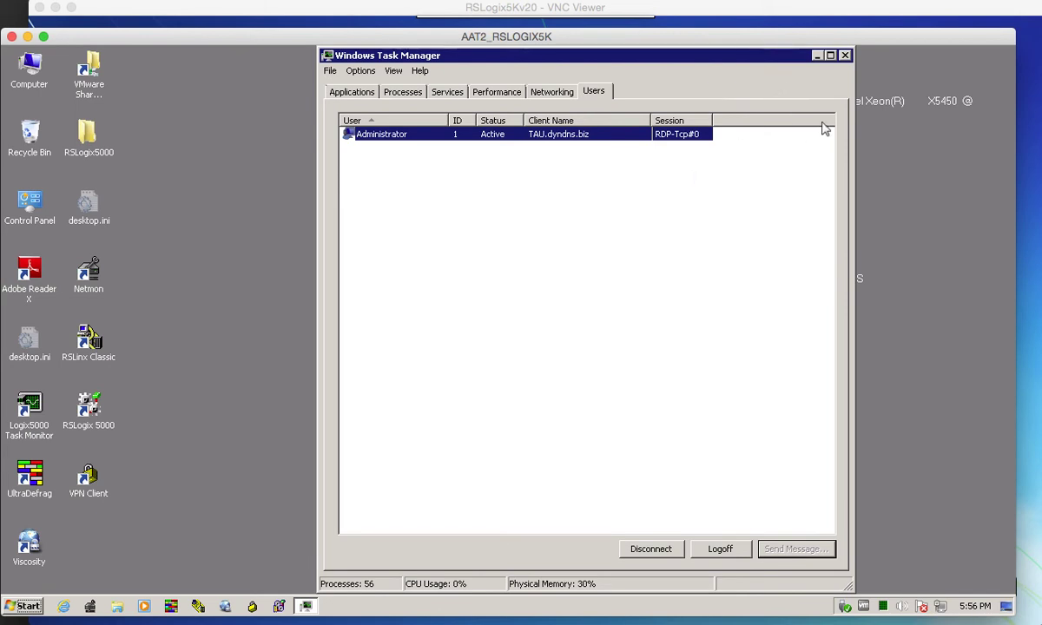
Close Task Manager and log on at the VNC console as Administrator with the account password
{"action": "left_click", "coordinate": [847, 57]}
{"action": "left_click", "coordinate": [731, 10]}
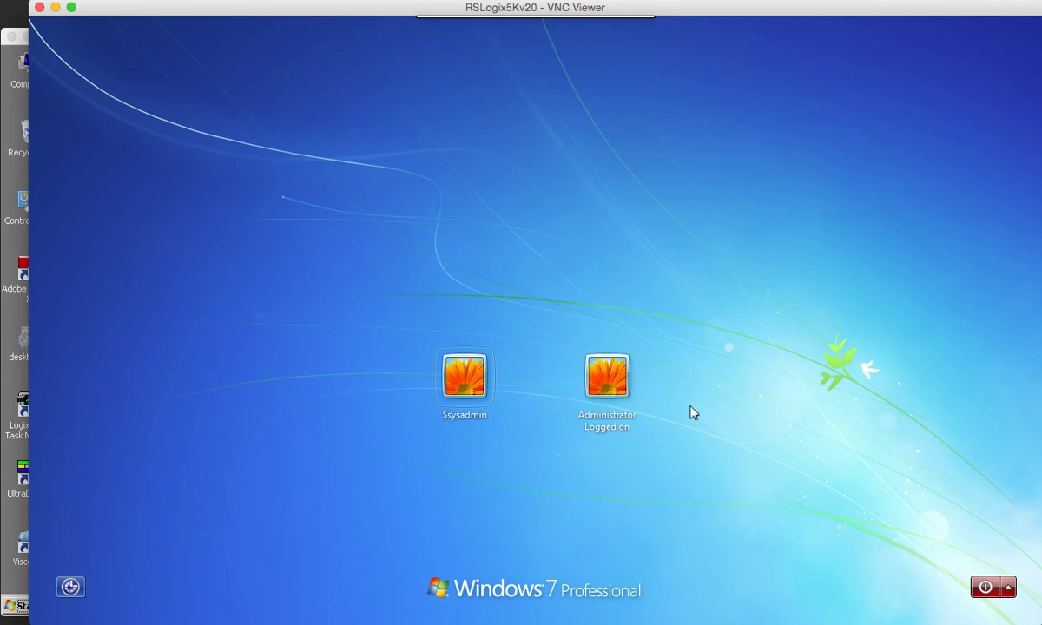
{"action": "left_click", "coordinate": [605, 388]}
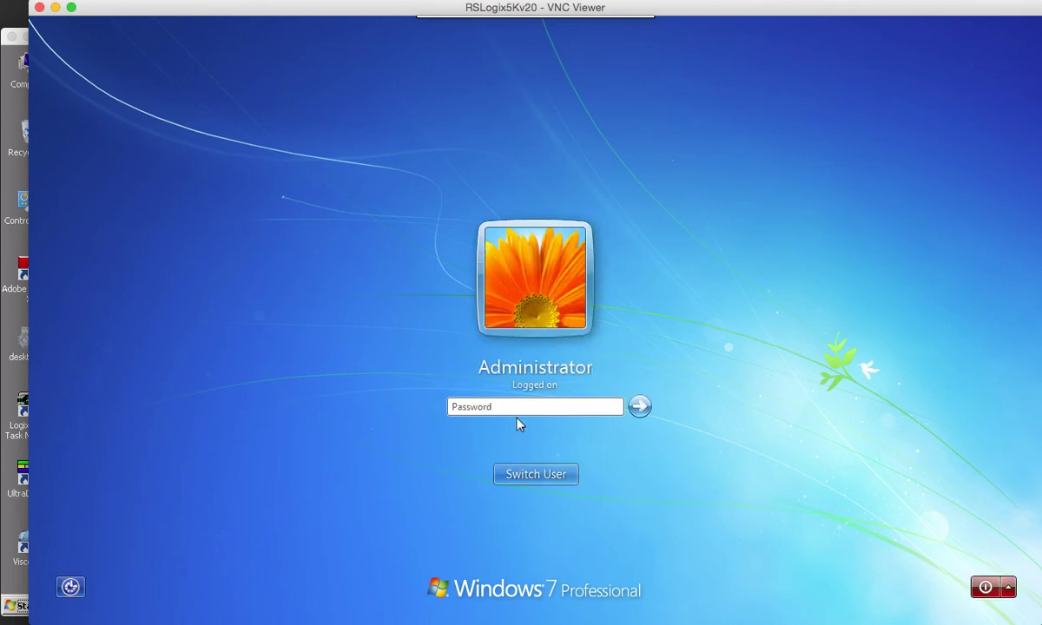
{"action": "key", "text": "Return"}
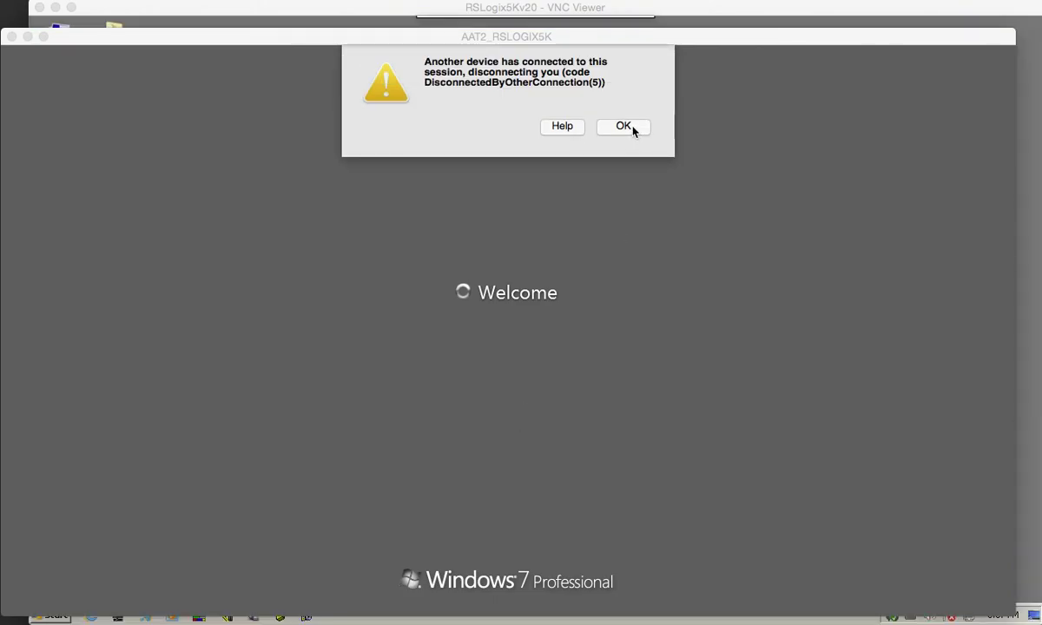
{"action": "left_click", "coordinate": [634, 130]}
Dismiss the disconnect notice and confirm in Task Manager that Administrator now runs on Console
{"action": "left_click", "coordinate": [627, 114]}
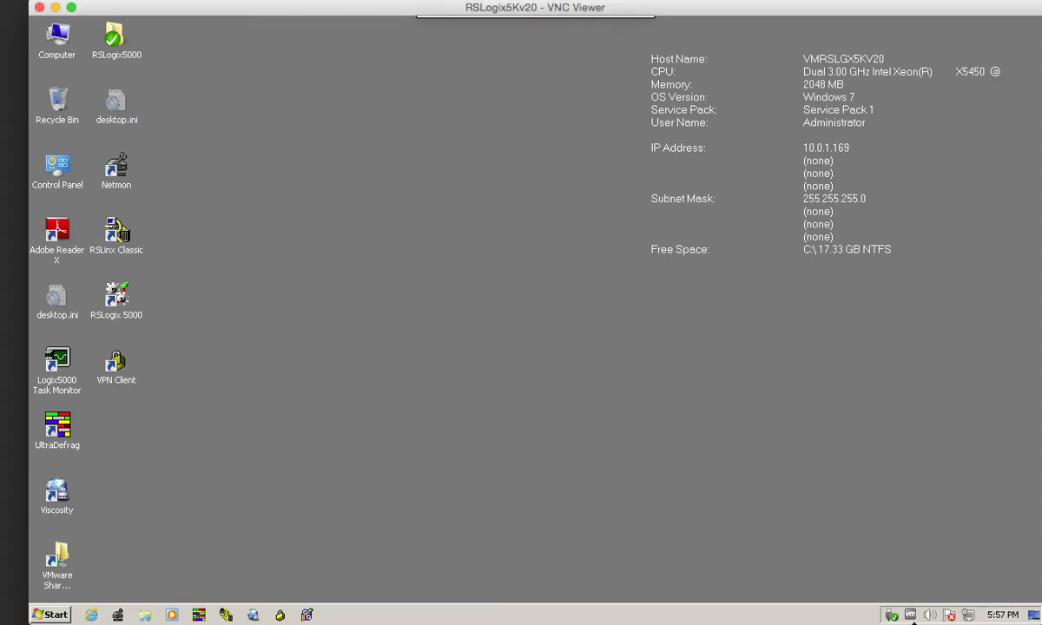
{"action": "right_click", "coordinate": [828, 618]}
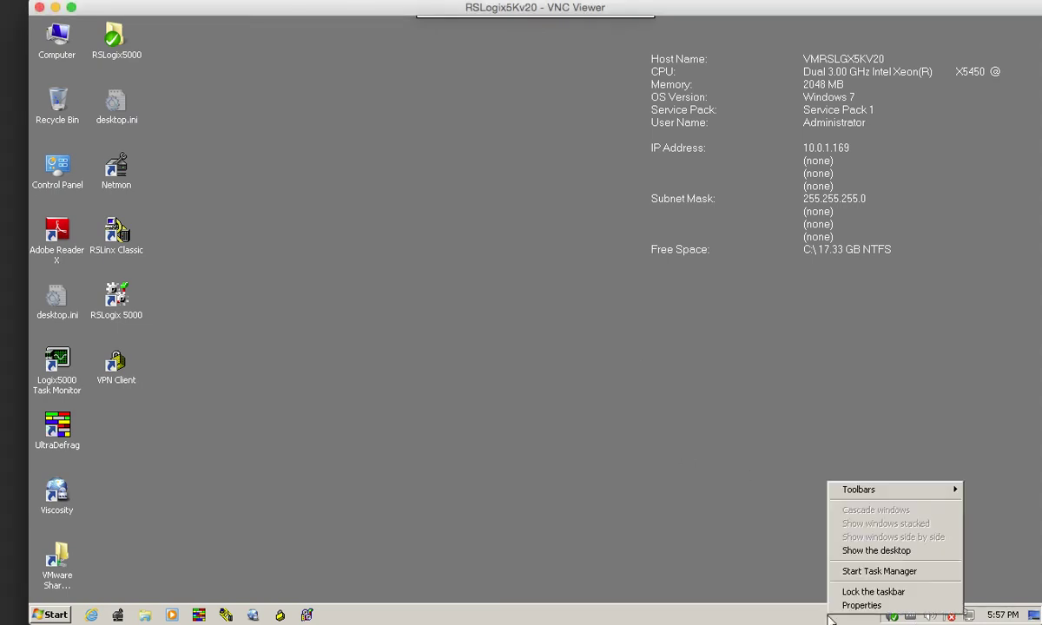
{"action": "left_click", "coordinate": [856, 575]}
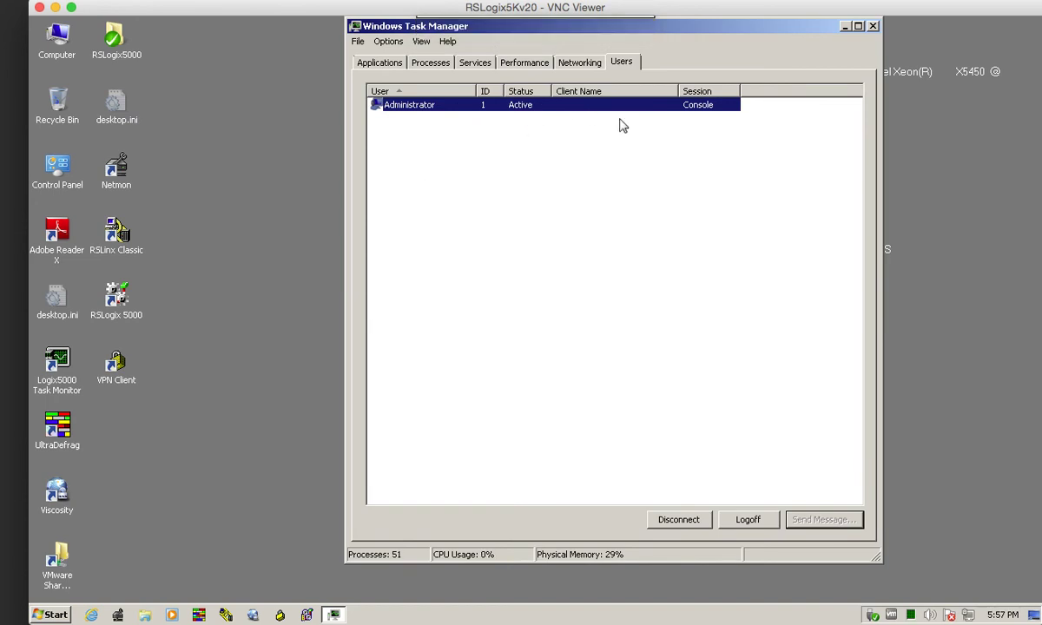
{"action": "left_click", "coordinate": [844, 27]}
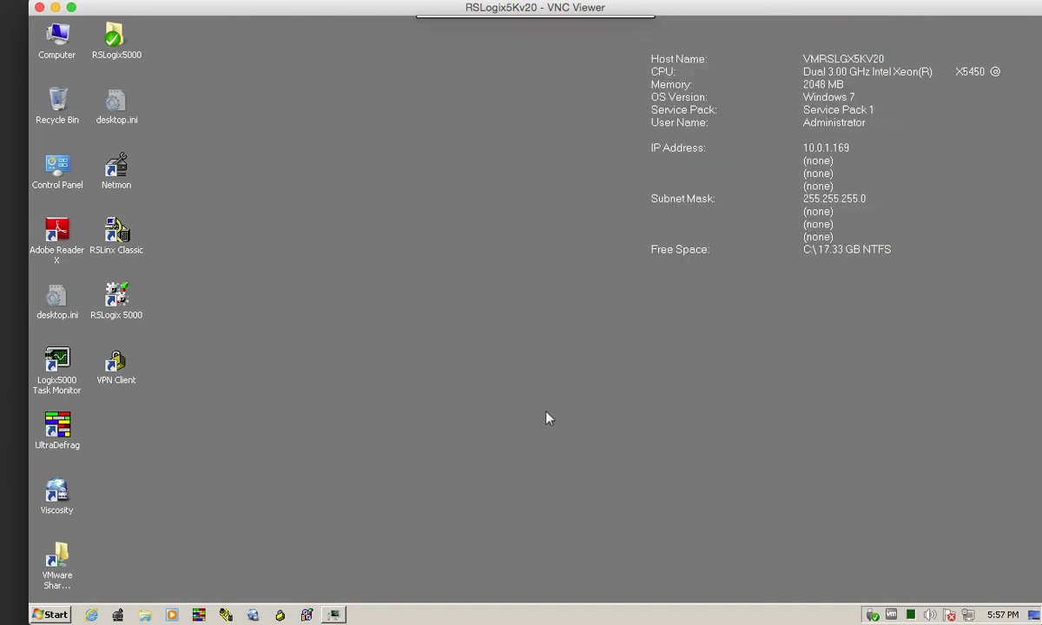
Launch FactoryTalk Administration Console from Rockwell Software and connect to the Network directory
{"action": "left_click", "coordinate": [50, 615]}
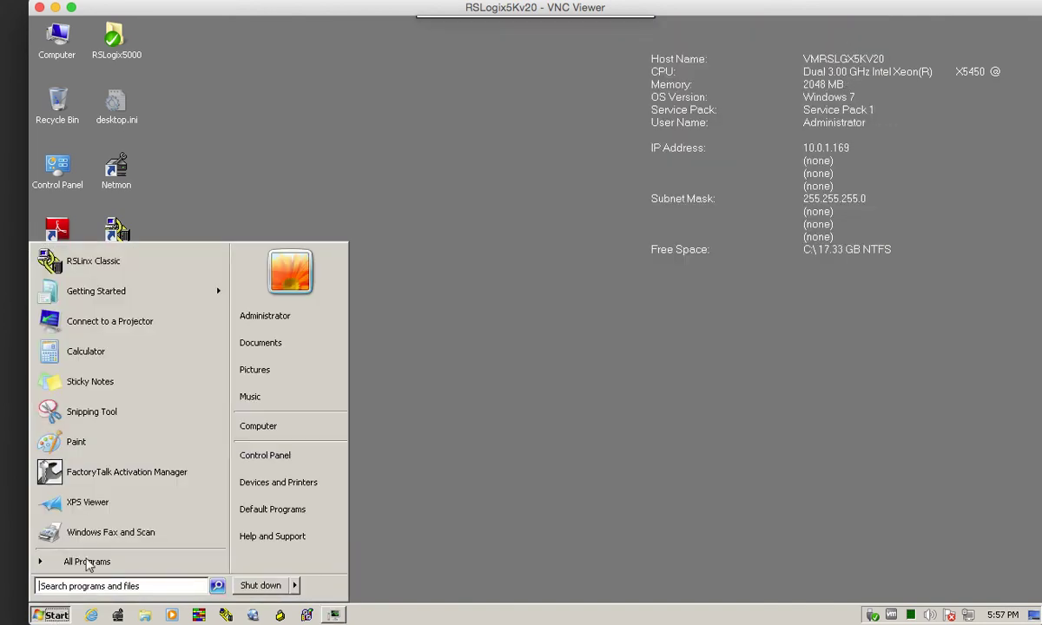
{"action": "left_click", "coordinate": [78, 561]}
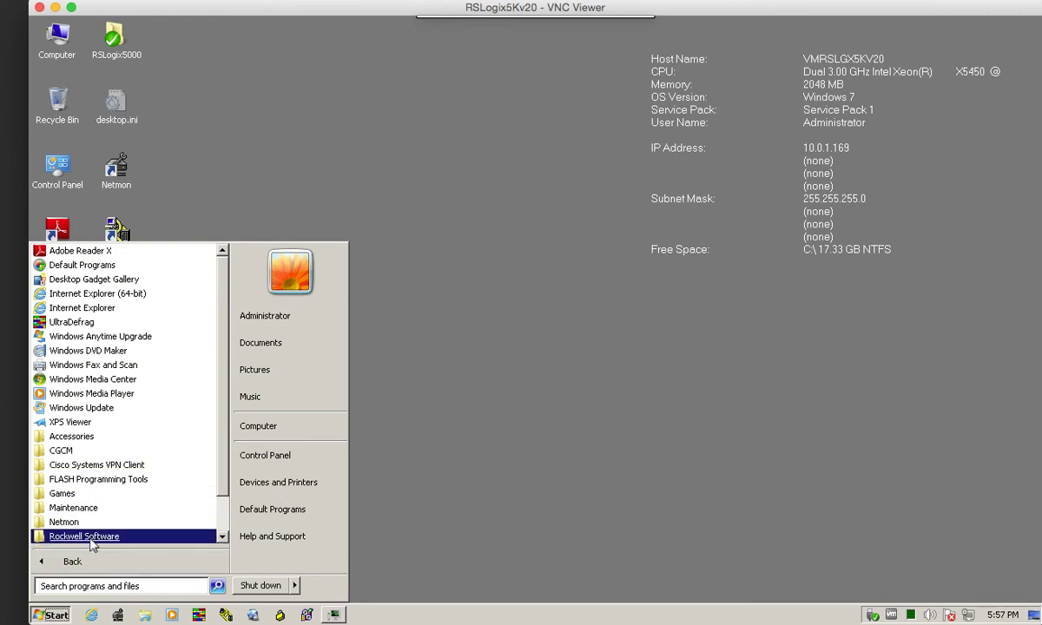
{"action": "left_click", "coordinate": [90, 536]}
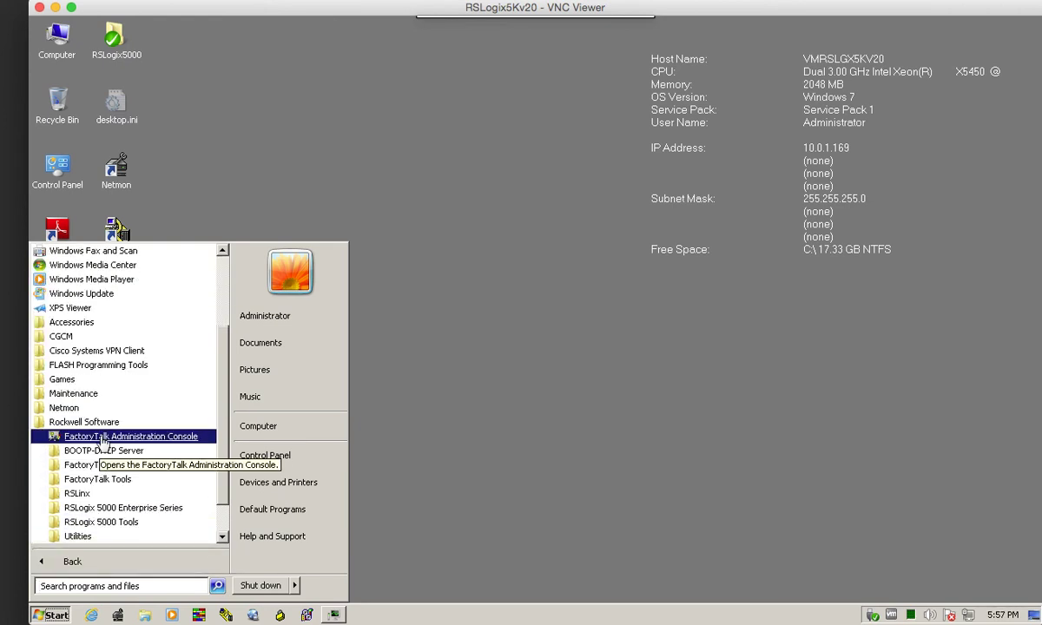
{"action": "left_click", "coordinate": [119, 404]}
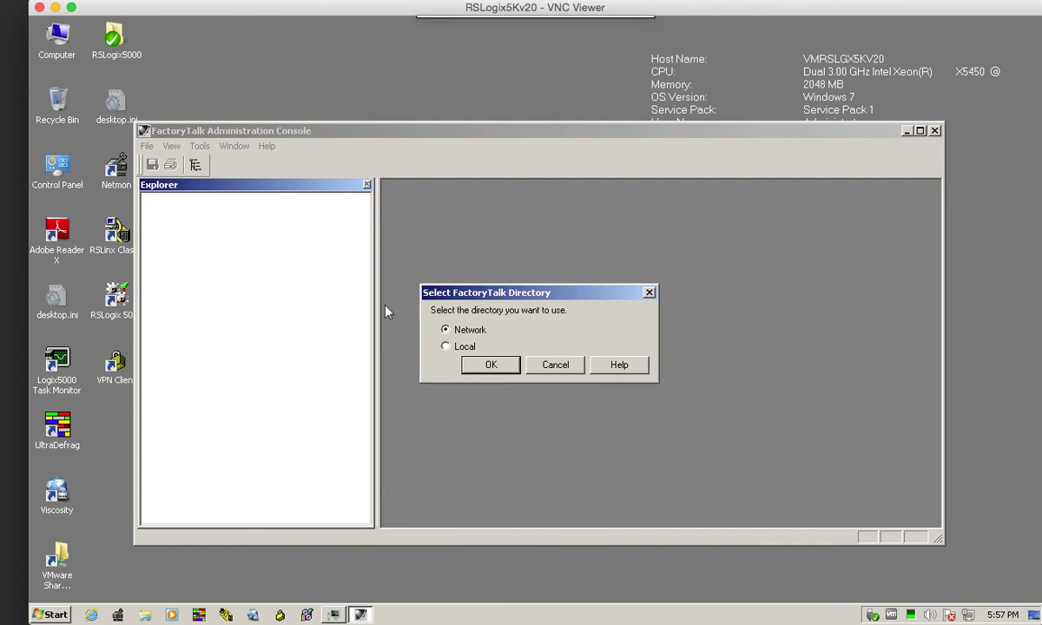
{"action": "left_click", "coordinate": [491, 364]}
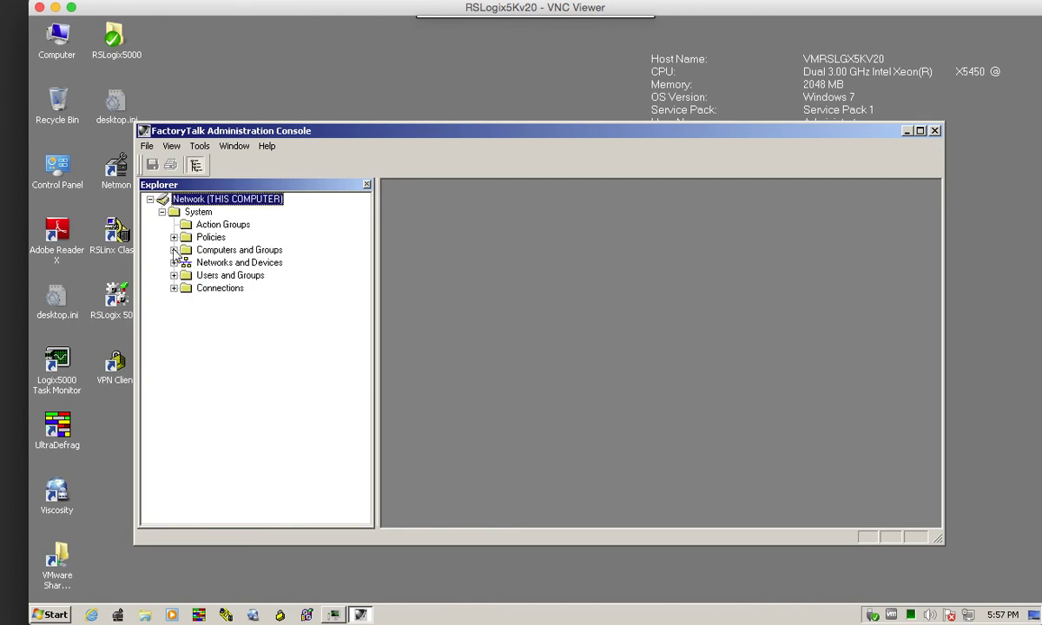
Expand Computers and Groups and bring up the options for the Computers folder
{"action": "left_click", "coordinate": [174, 250]}
{"action": "left_click", "coordinate": [193, 274]}
{"action": "left_click", "coordinate": [184, 275]}
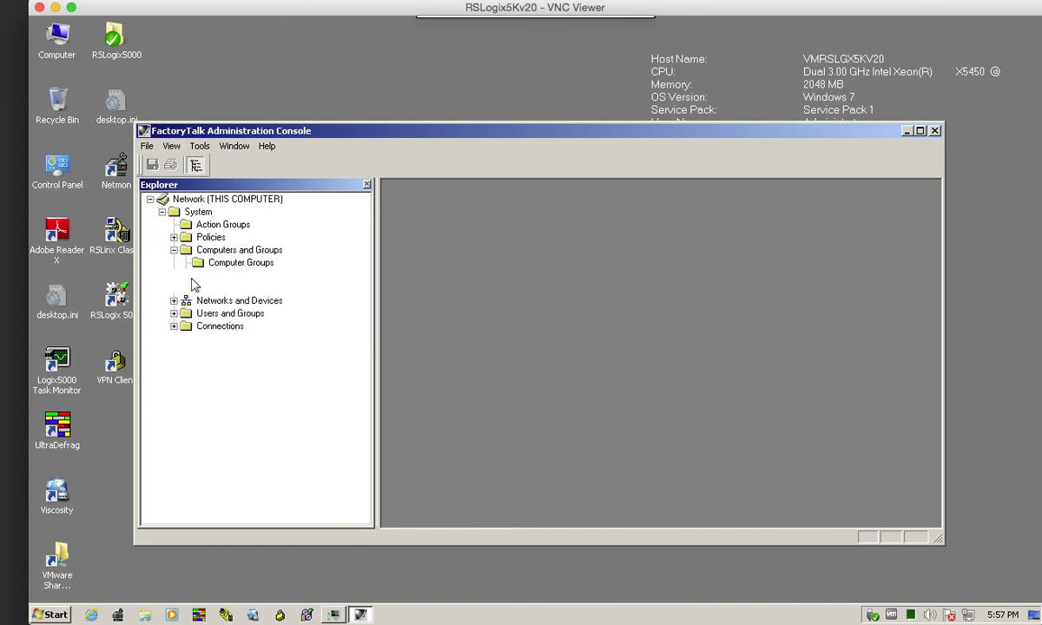
{"action": "right_click", "coordinate": [229, 276]}
Add a new computer named TAU to the Computers list and close the Administration Console
{"action": "left_click", "coordinate": [254, 288]}
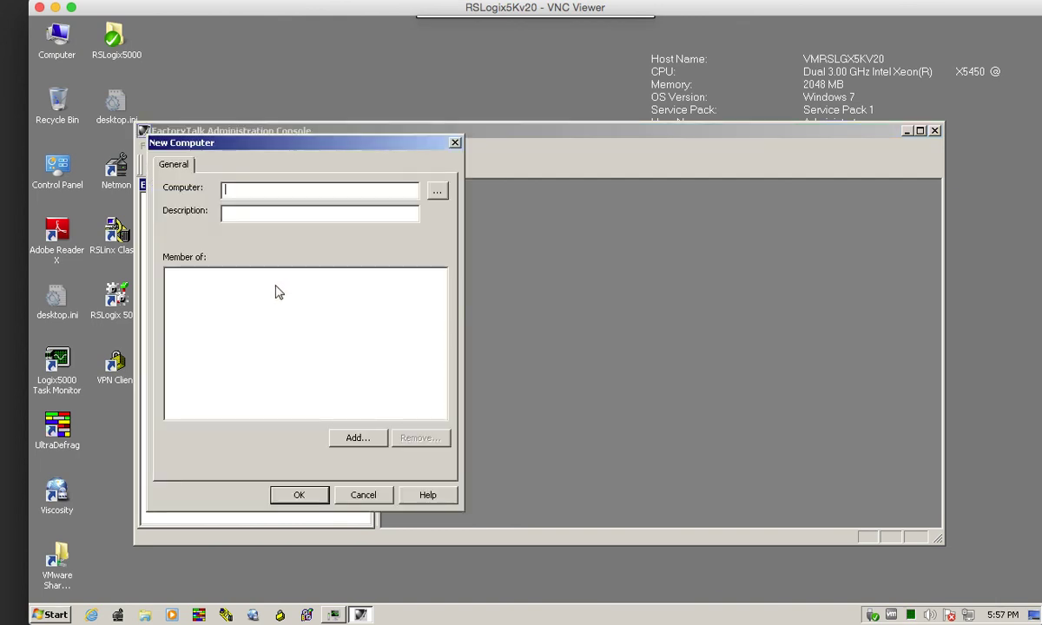
{"action": "type", "text": "TAU"}
{"action": "left_click", "coordinate": [278, 211]}
{"action": "left_click", "coordinate": [309, 499]}
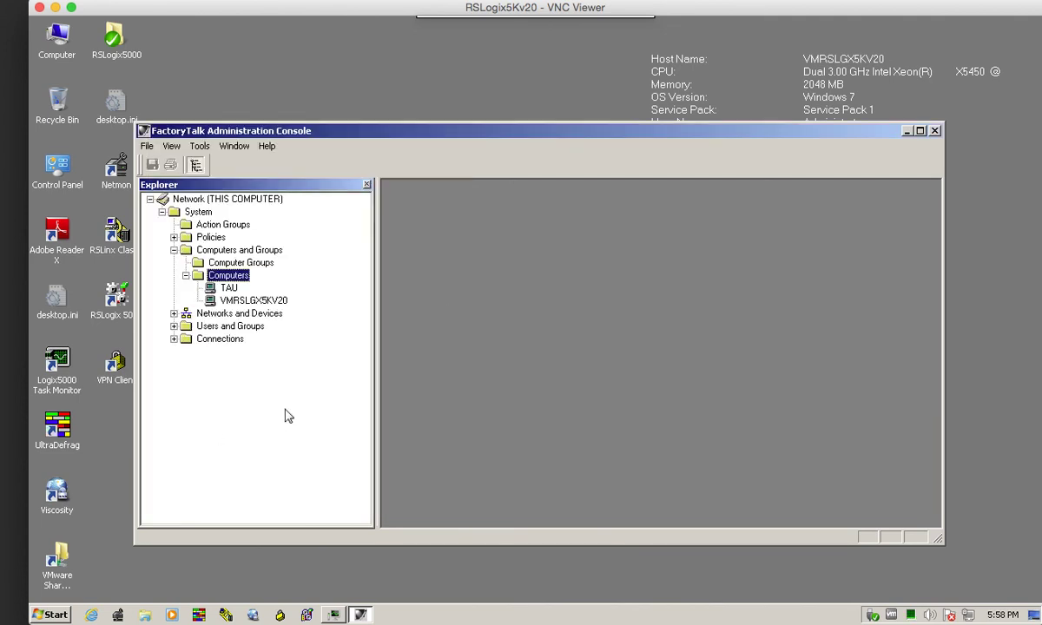
{"action": "left_click", "coordinate": [934, 131]}
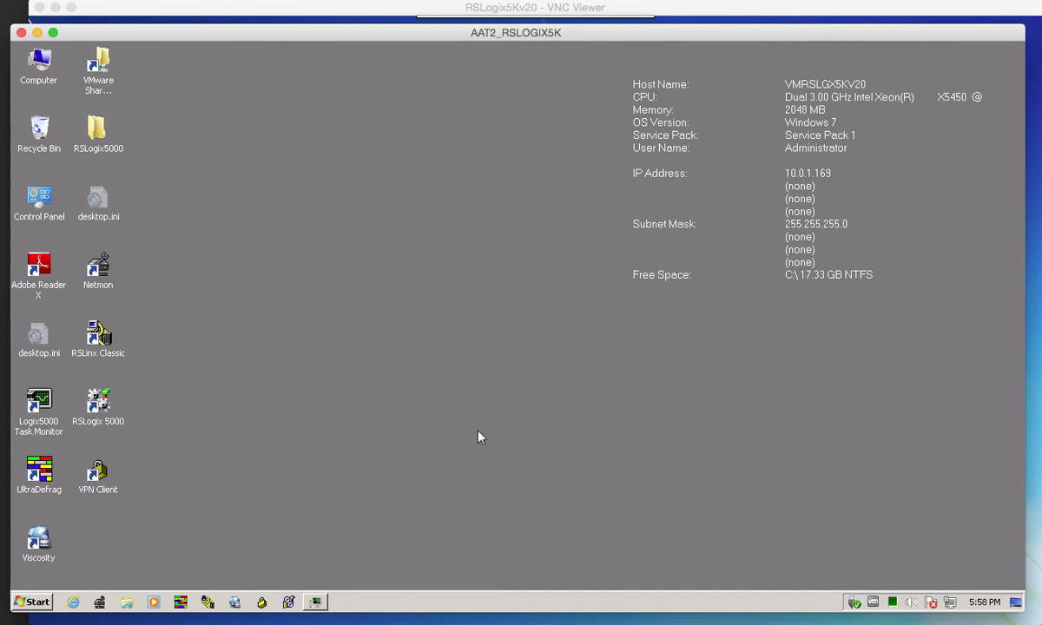
Confirm the session comes from TAU.dyndns.biz, then launch RSLogix 5000 to test access without logging on
{"action": "left_click", "coordinate": [892, 601]}
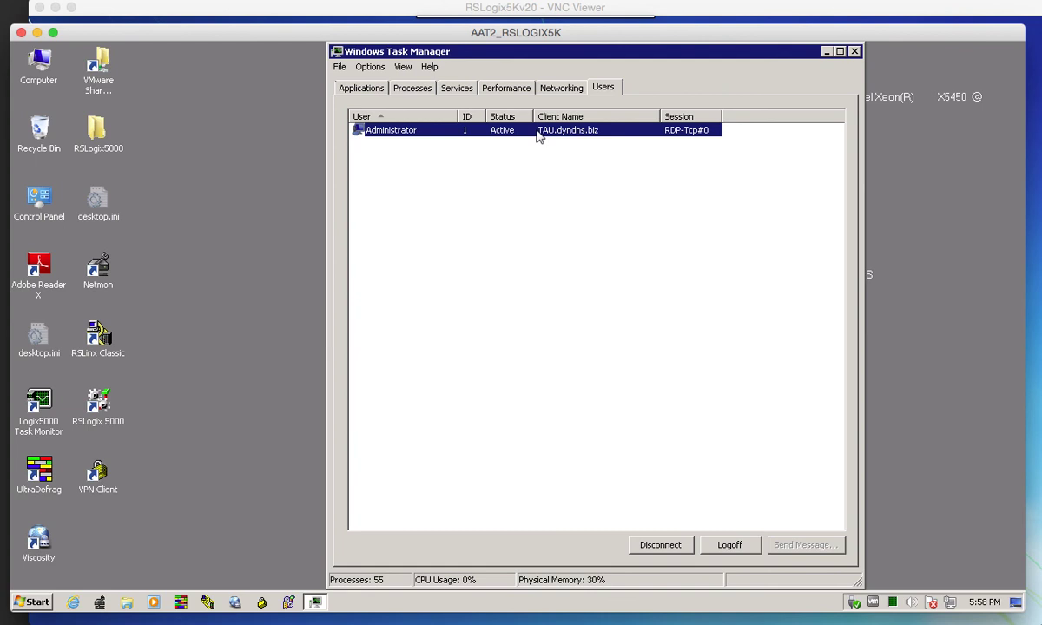
{"action": "left_click", "coordinate": [828, 52]}
{"action": "left_click", "coordinate": [288, 602]}
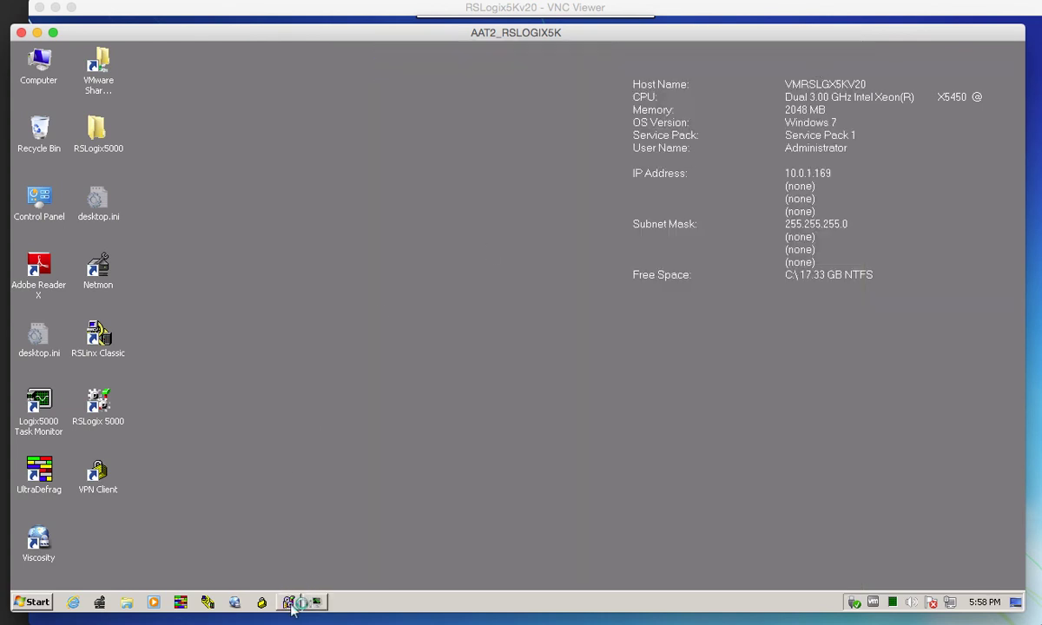